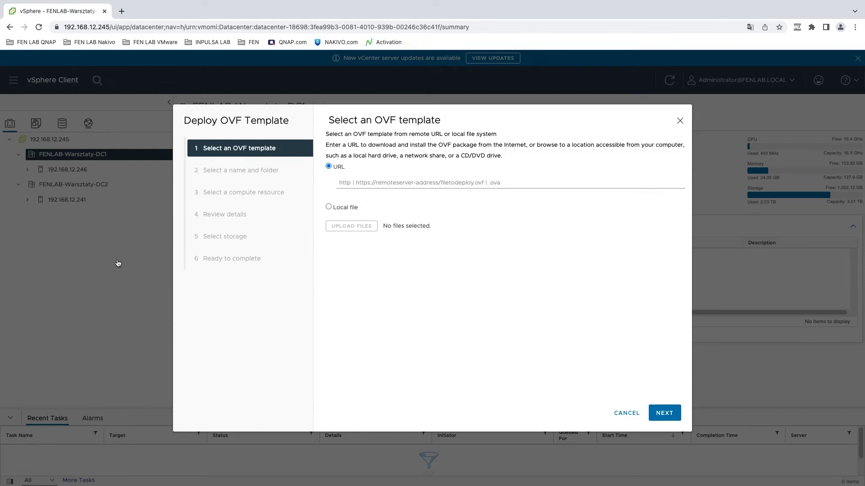
Step: Choose the local template NAKIVO_Backup_Replication_VA_v10.5.1_Full_Solution_No_Repository_TRIAL.ova from the Instalatory Nakivo folder and continue
left_click(280, 180)
left_click(329, 207)
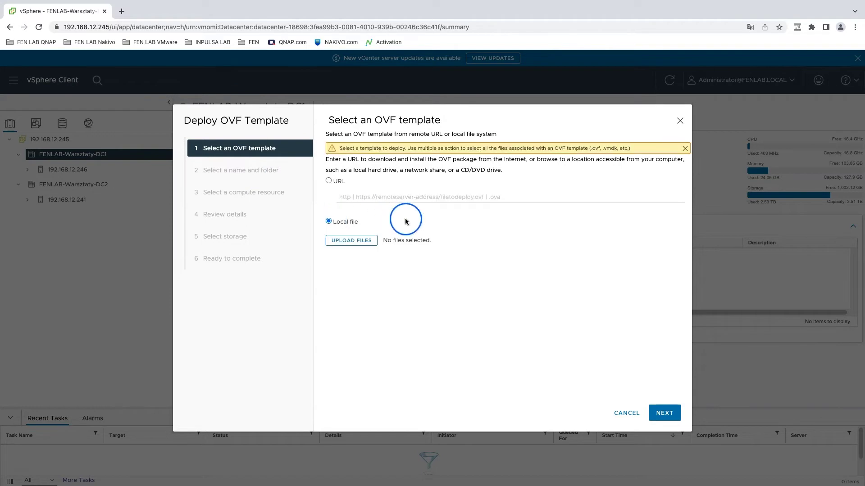
left_click(351, 242)
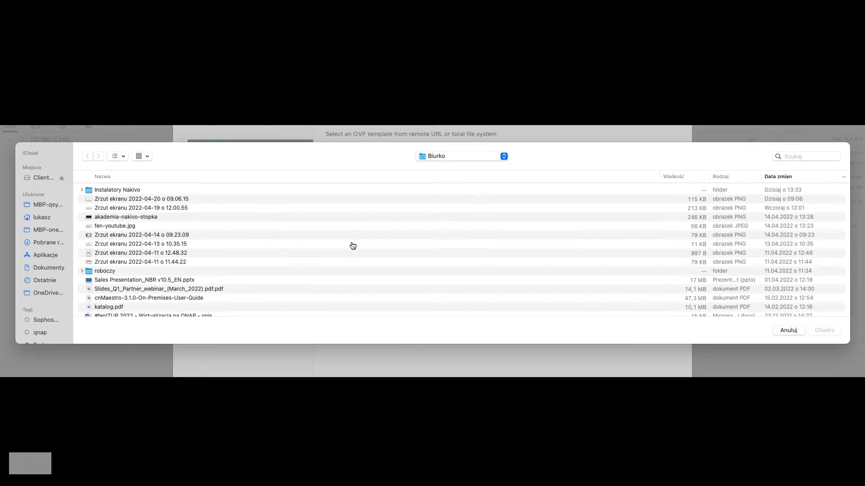
double_click(148, 191)
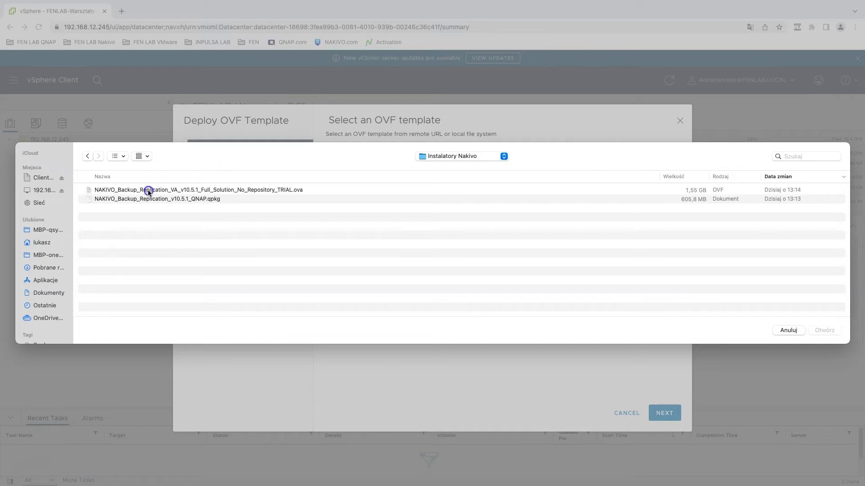
left_click(149, 191)
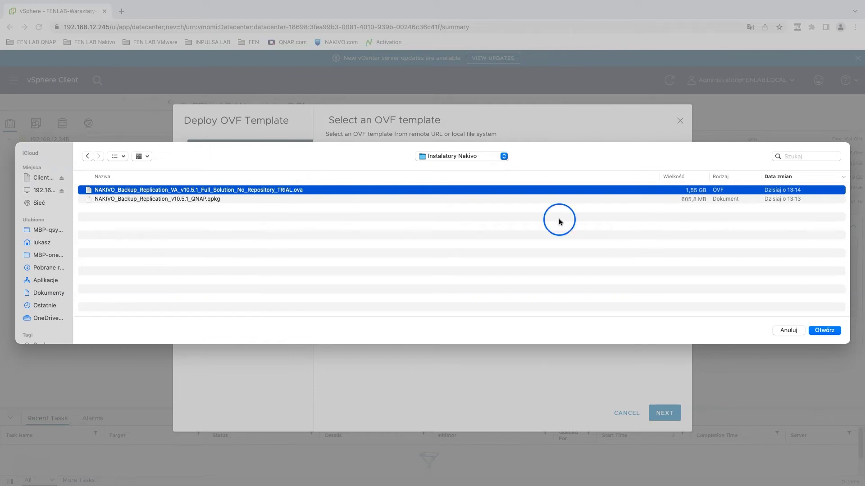
left_click(829, 331)
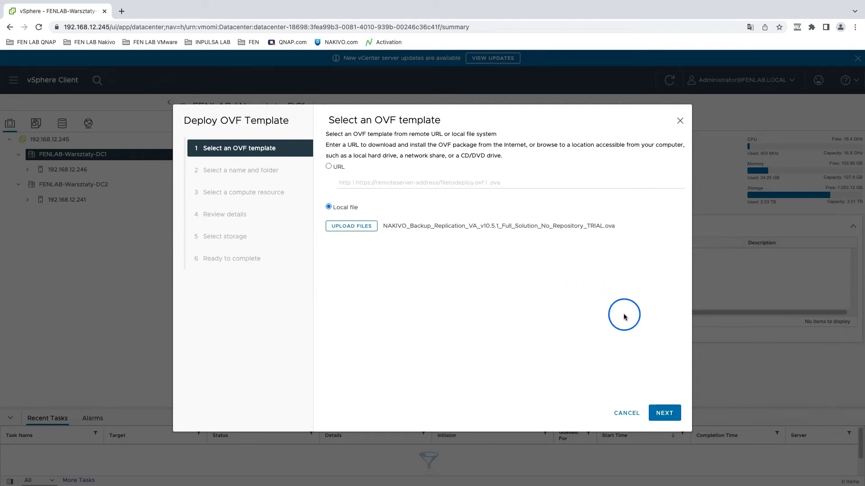
left_click(658, 412)
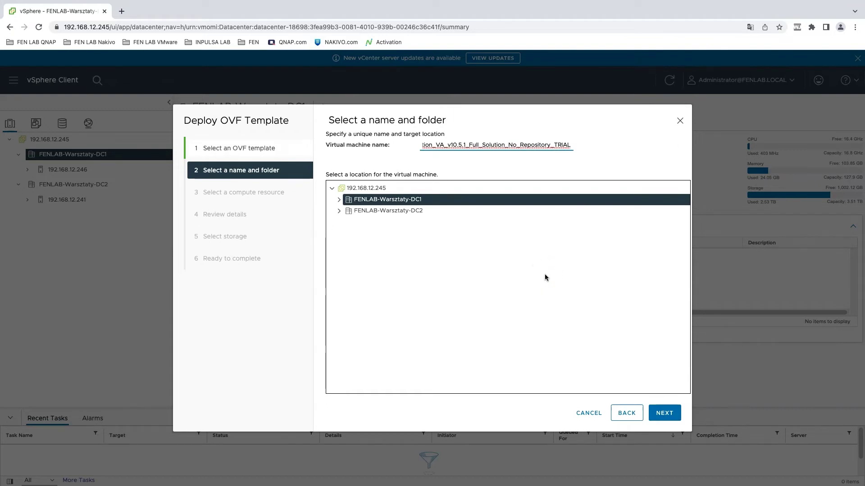
Step: Name the virtual machine Nakivo-10.5.1, keep FENLAB-Warsztaty-DC1 as its location and continue
left_click_drag(567, 148, 415, 147)
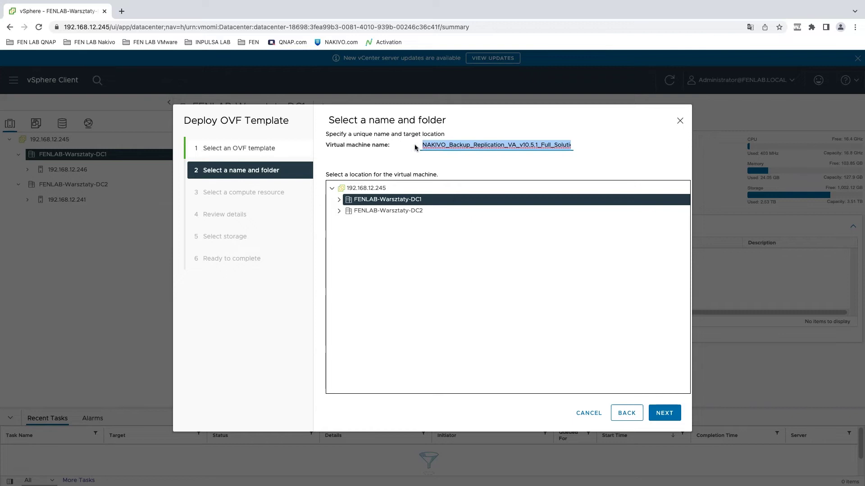
type("Nakivo-1")
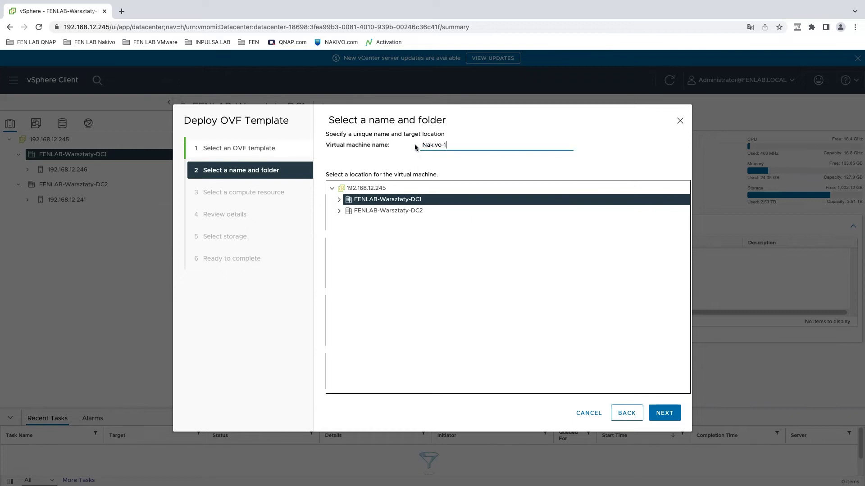
type("0.5.1")
left_click(343, 206)
left_click(339, 200)
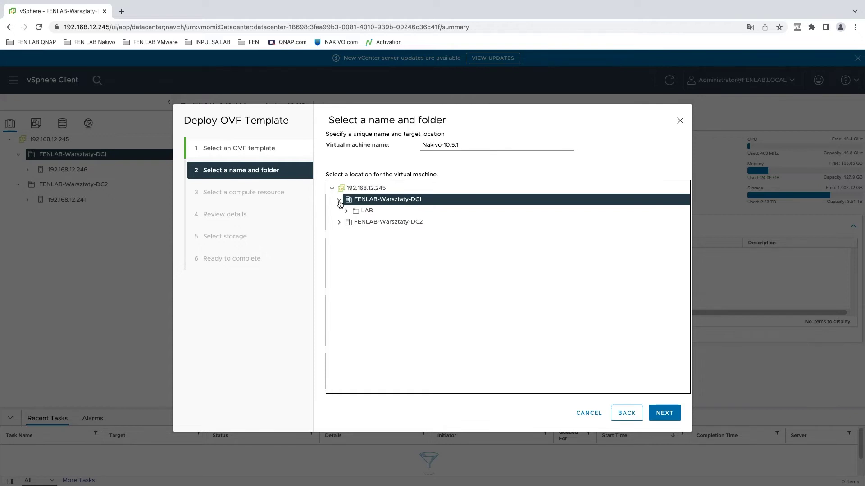
left_click(668, 414)
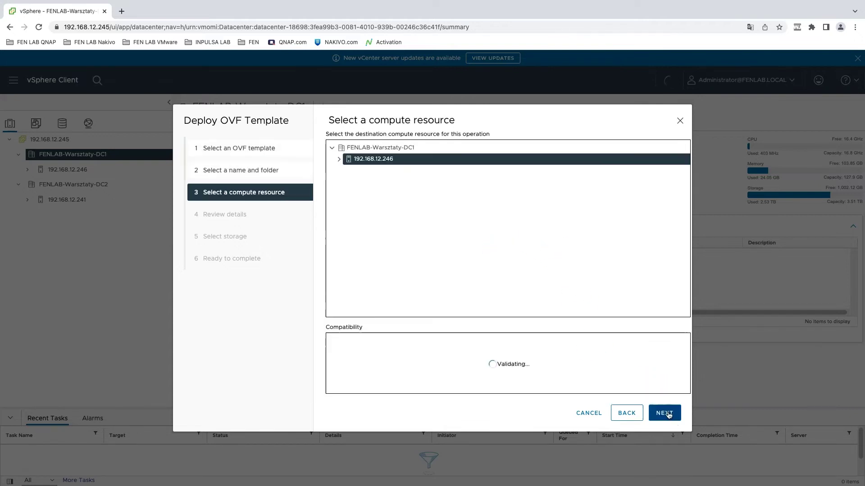
Step: Use host 192.168.12.246 as the compute resource and continue to the template details
left_click(352, 162)
left_click(491, 185)
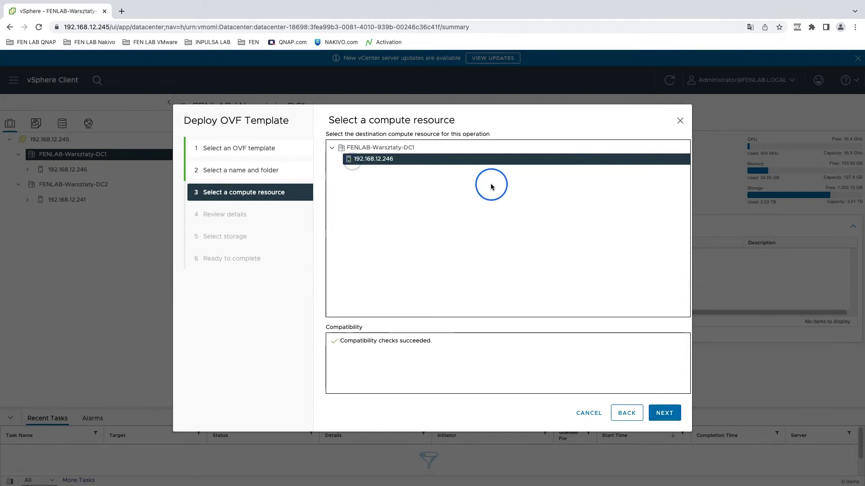
left_click(667, 413)
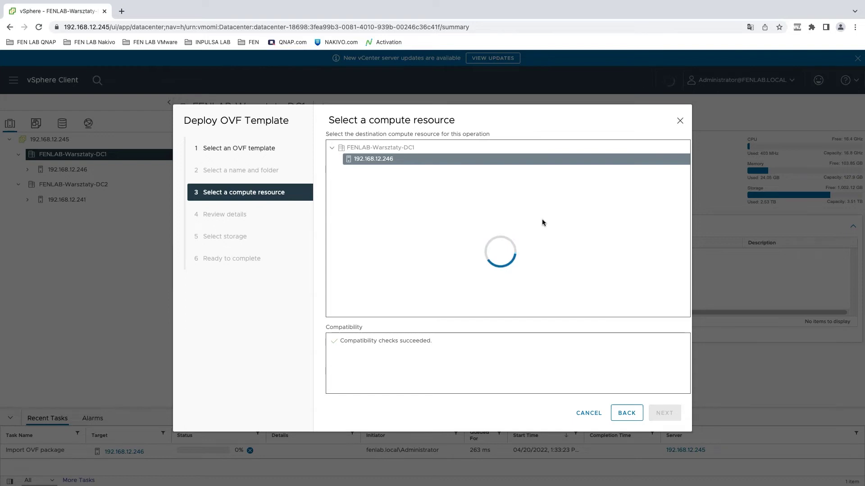
Step: Review the template's product, version and description, and continue to the license agreements
left_click(491, 155)
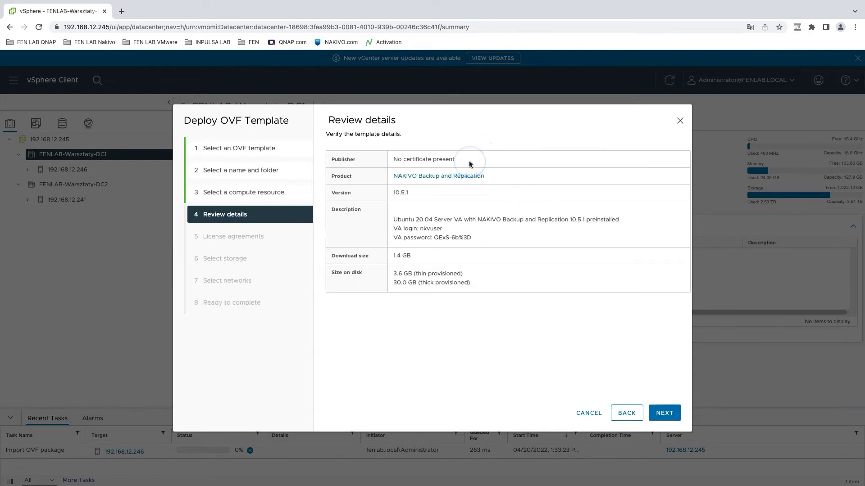
left_click(423, 193)
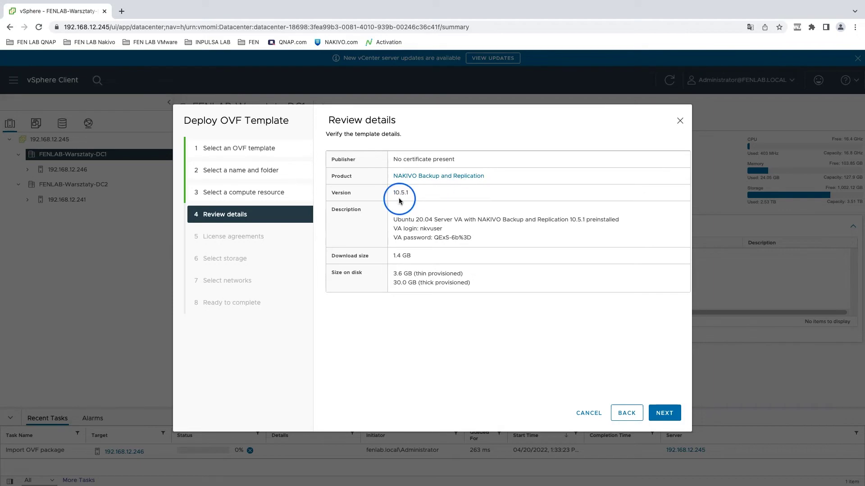
left_click(407, 215)
left_click(610, 231)
left_click(491, 227)
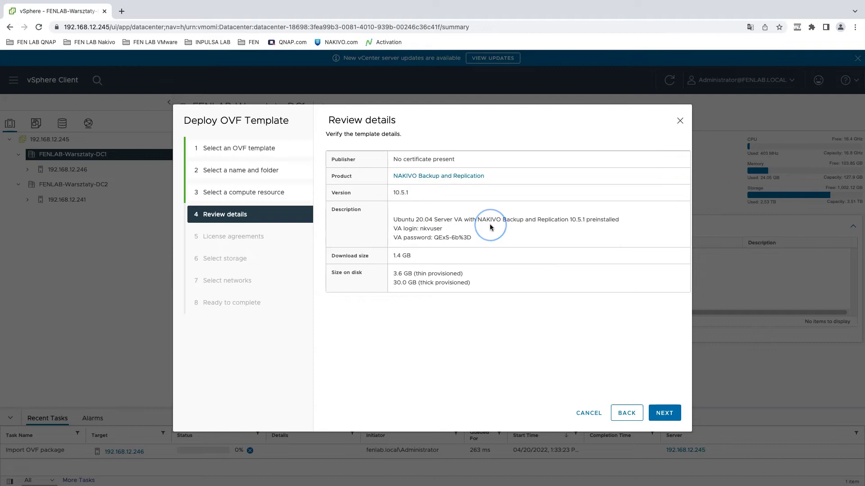
left_click(471, 234)
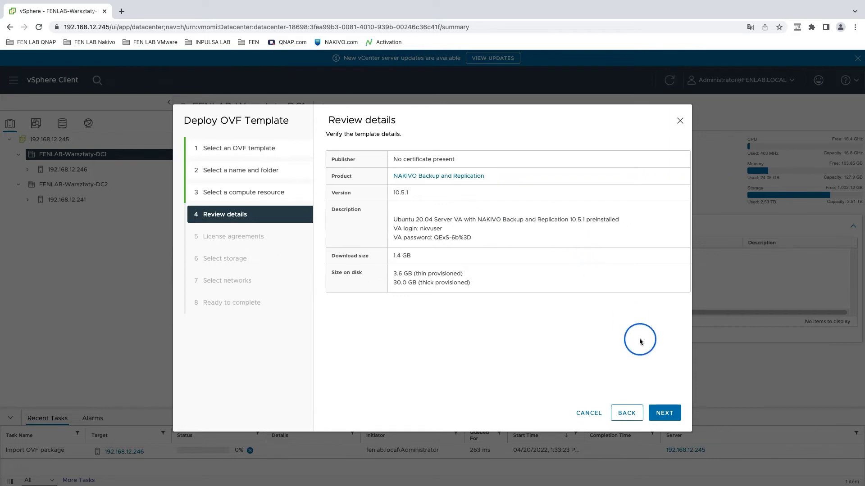
left_click(665, 412)
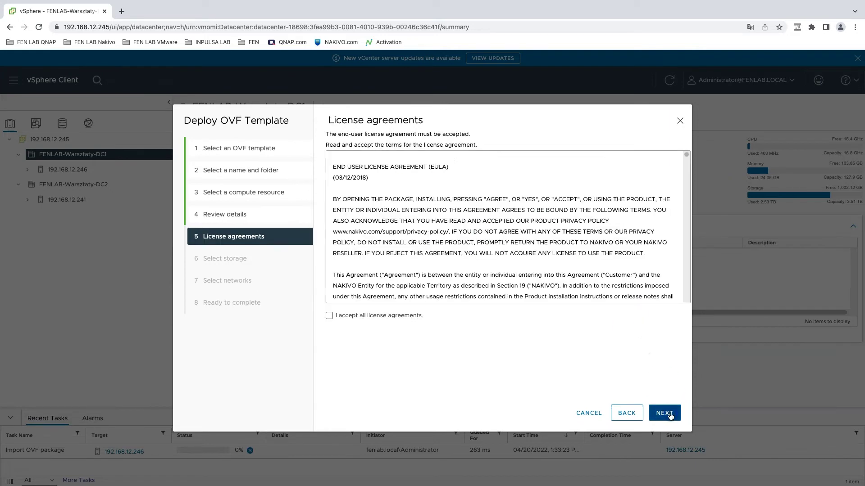
Step: Accept all license agreements and select datastore1 as storage for the virtual machine's configuration and disk files
left_click(329, 316)
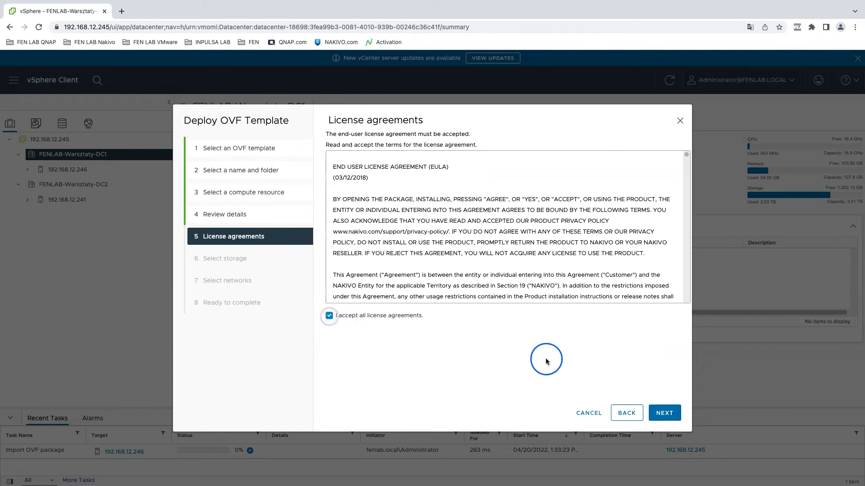
left_click(674, 406)
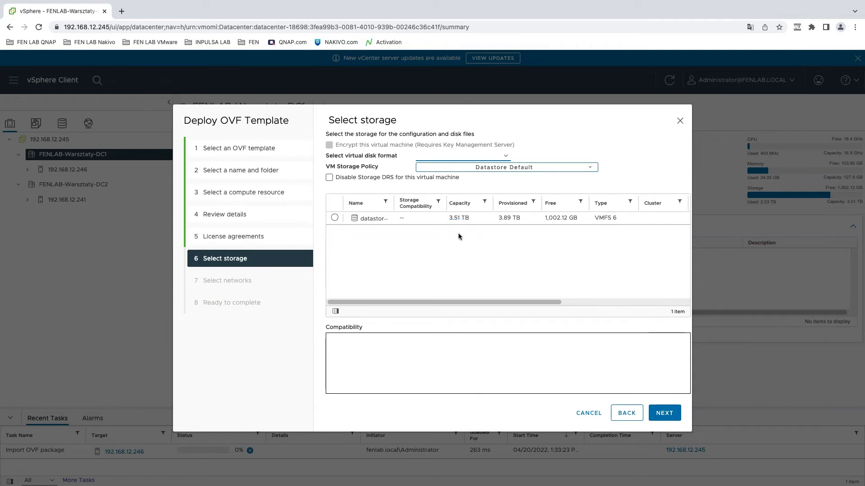
left_click(334, 218)
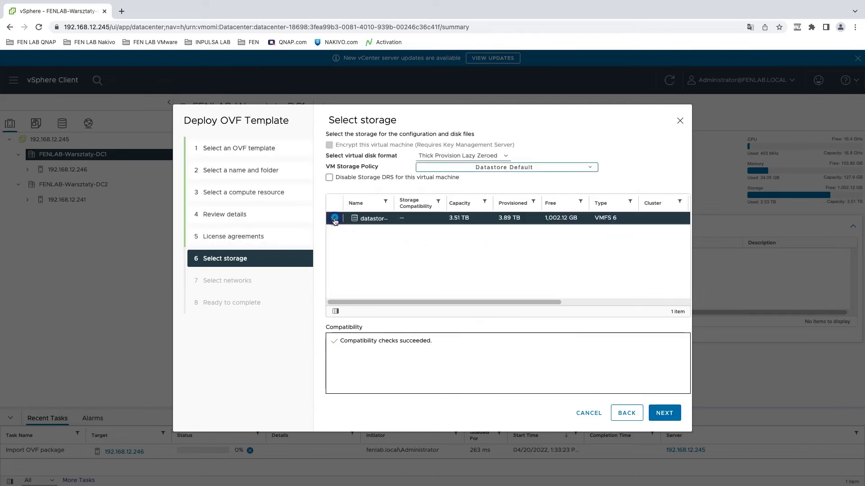
left_click(669, 411)
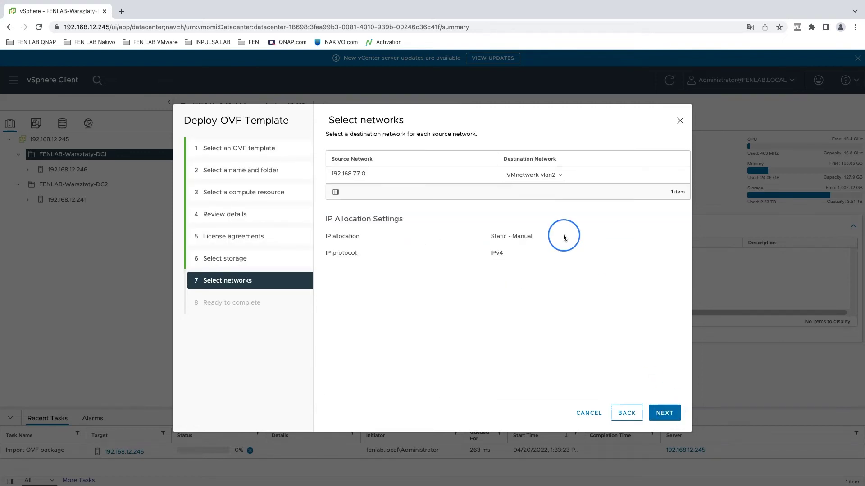
Step: Map the source network 192.168.77.0 to VM Network and finish the deployment wizard
left_click(561, 177)
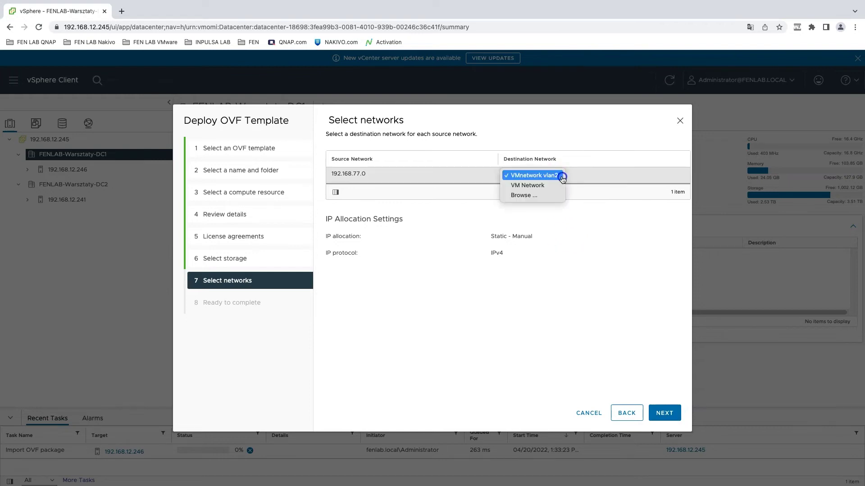
left_click(552, 187)
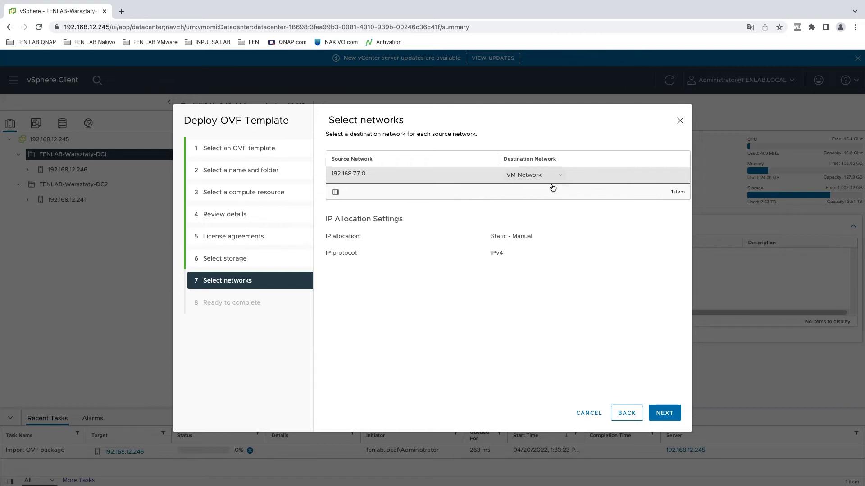
left_click(519, 230)
left_click(554, 183)
left_click(665, 413)
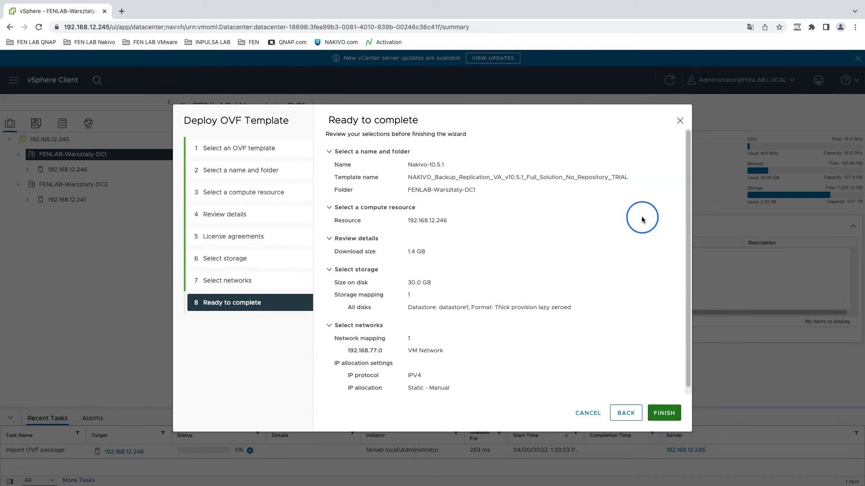
scroll(642, 219, "down", 1)
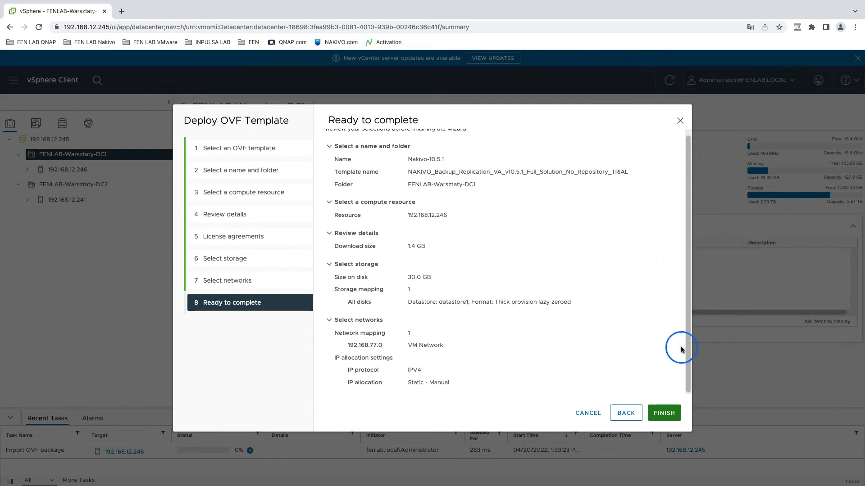
left_click(675, 415)
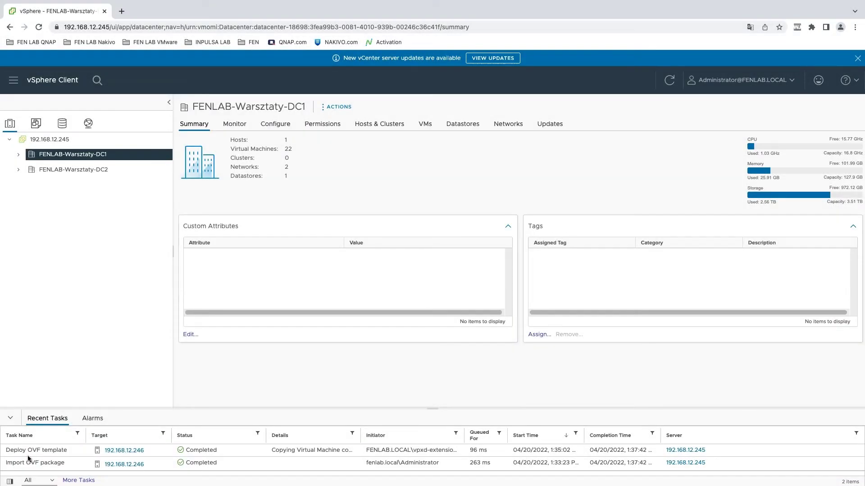
Step: Expand FENLAB-Warsztaty-DC1 and host 192.168.12.246 in the inventory and open the Nakivo-10.5.1 virtual machine's summary
left_click(18, 155)
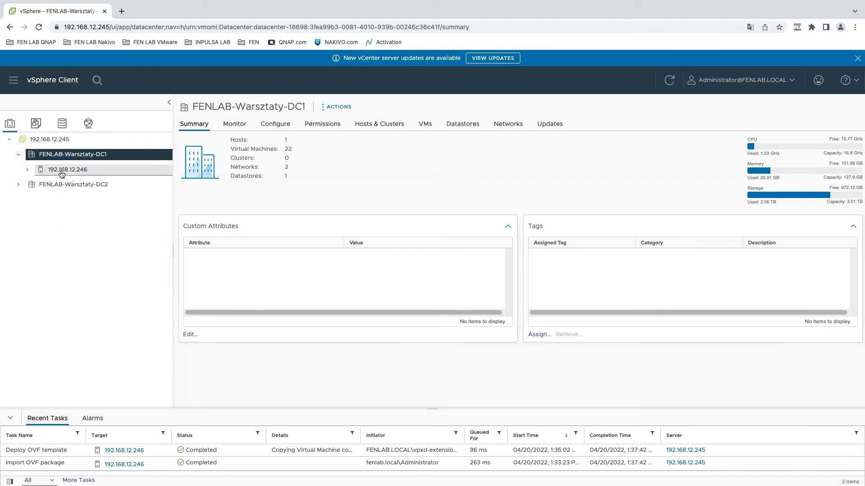
left_click(28, 169)
left_click(57, 169)
scroll(77, 179, "down", 2)
scroll(77, 180, "down", 1)
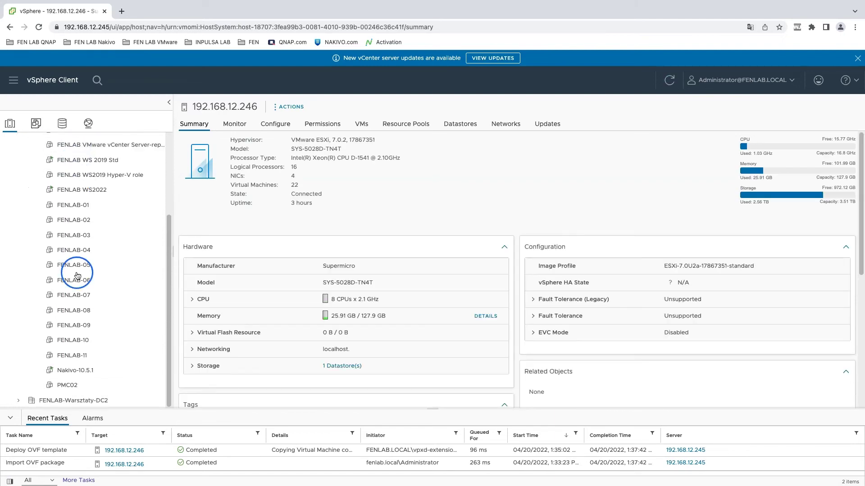
left_click(86, 374)
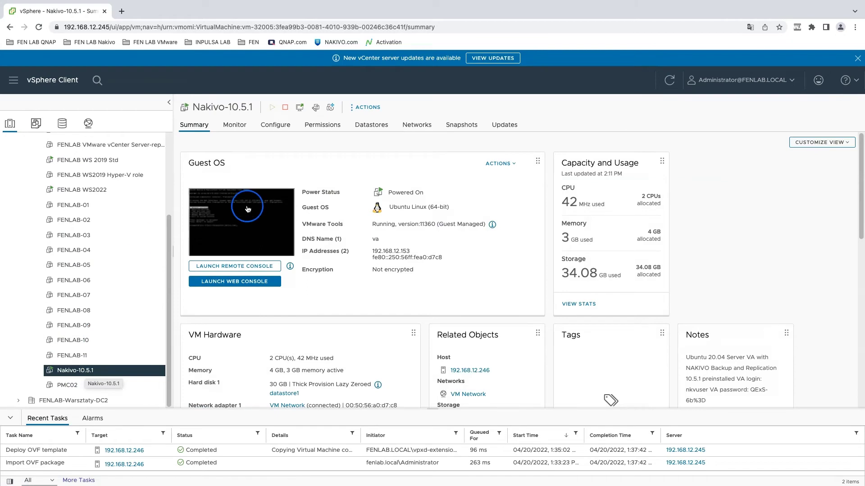
Step: Examine the Nakivo-10.5.1 summary, including its hardware, IP addresses and the login credentials in the notes
scroll(349, 255, "down", 3)
scroll(352, 256, "up", 2)
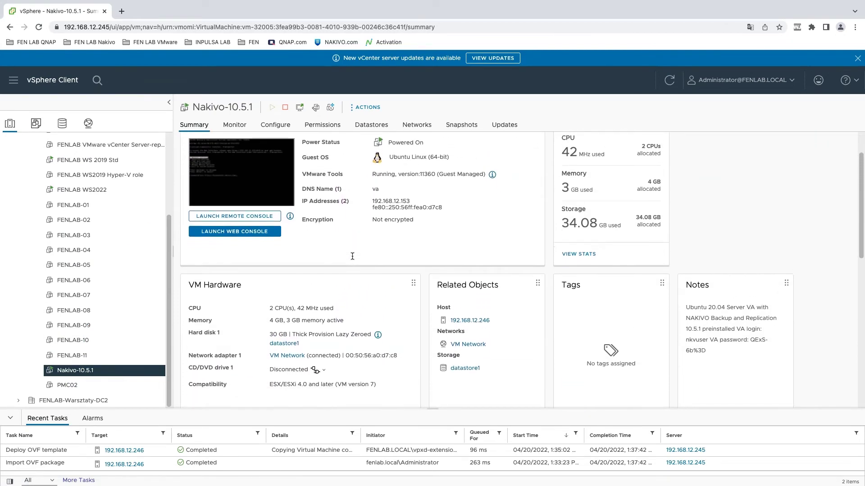
scroll(353, 256, "up", 1)
scroll(352, 254, "down", 2)
left_click(581, 279)
left_click(714, 341)
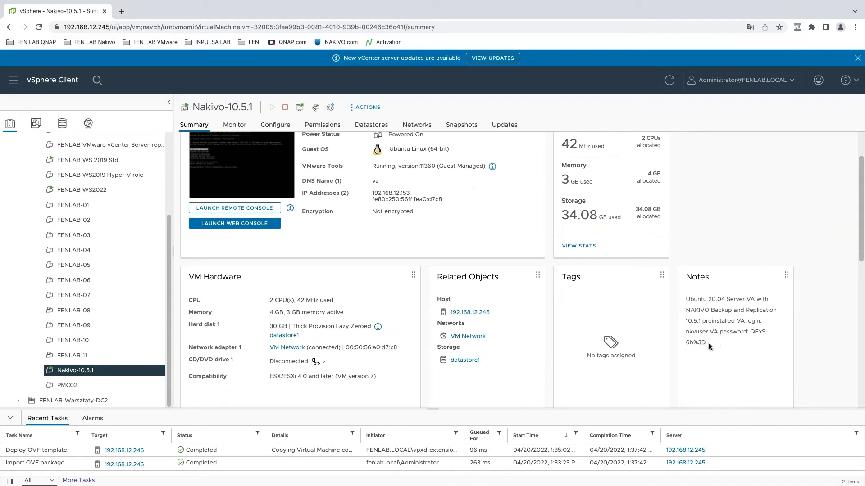
left_click_drag(707, 343, 686, 332)
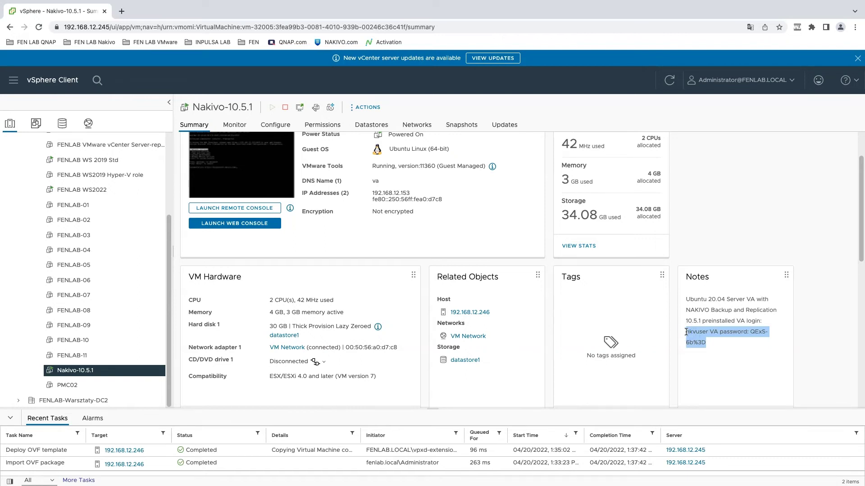
left_click(712, 343)
scroll(698, 347, "up", 1)
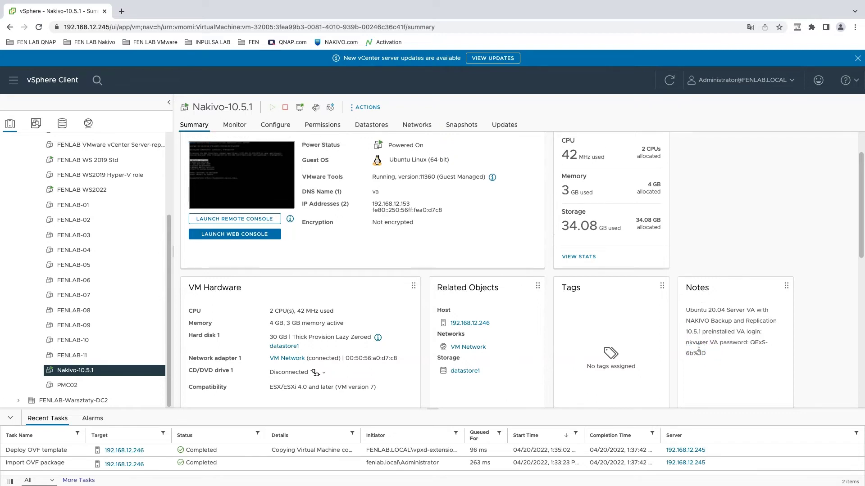
Step: Launch the web console of Nakivo-10.5.1 and open the appliance's network settings
scroll(699, 348, "up", 3)
left_click(493, 278)
left_click(205, 225)
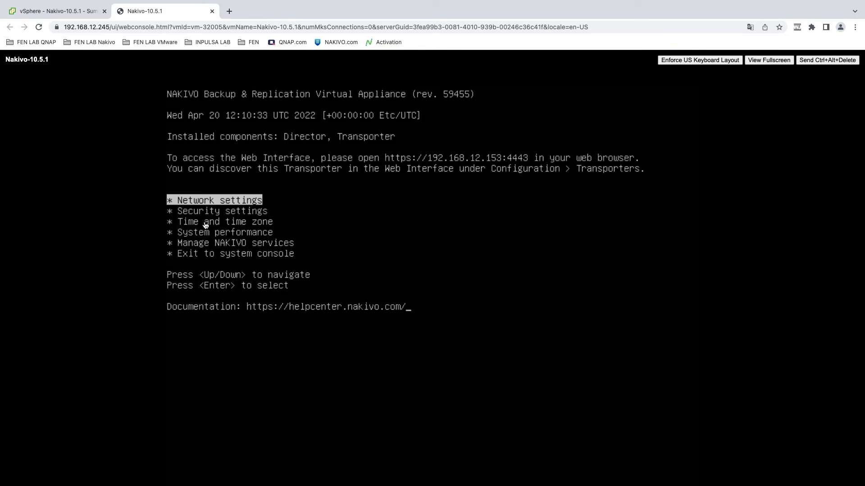
left_click(353, 107)
left_click(271, 211)
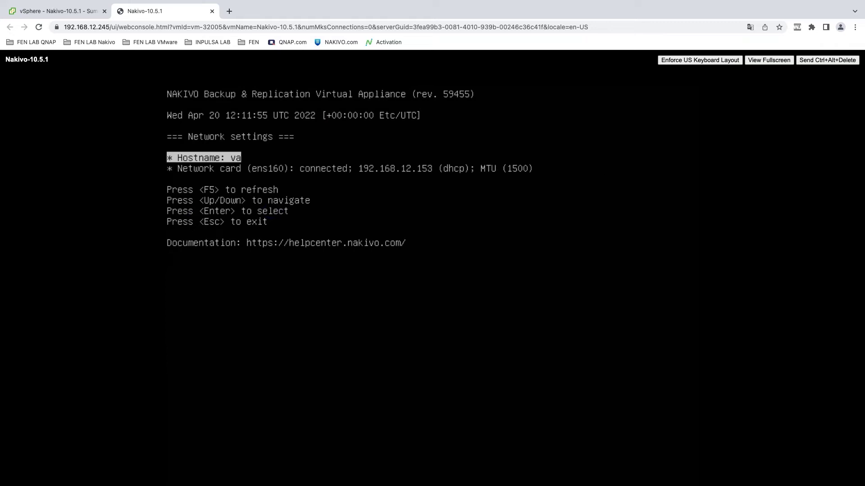
Step: Open the settings of network card ens160 and disable DHCP
key("Down")
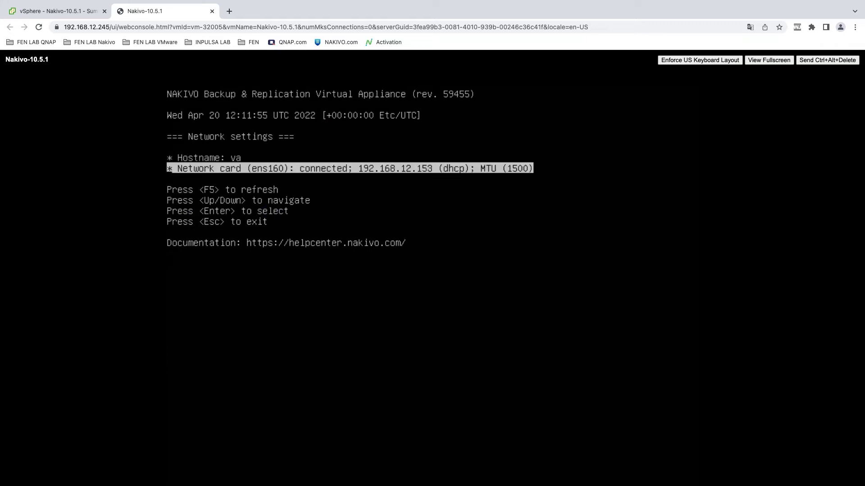
key("Return")
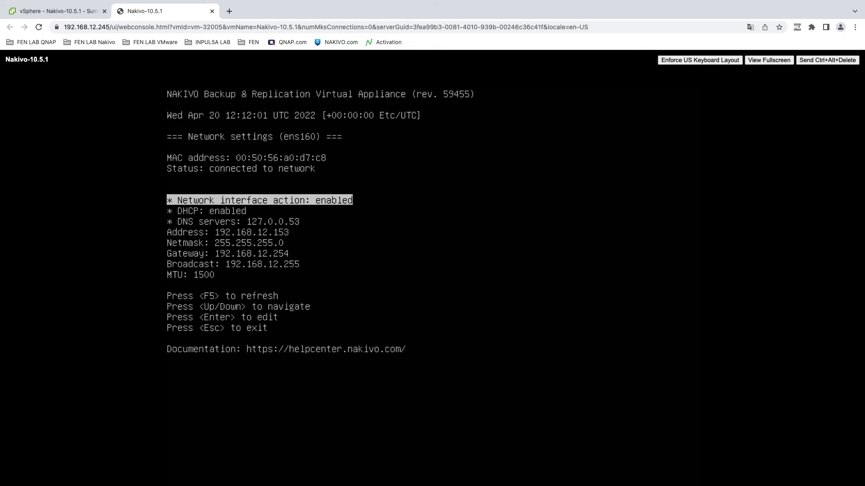
key("Down")
key("Return")
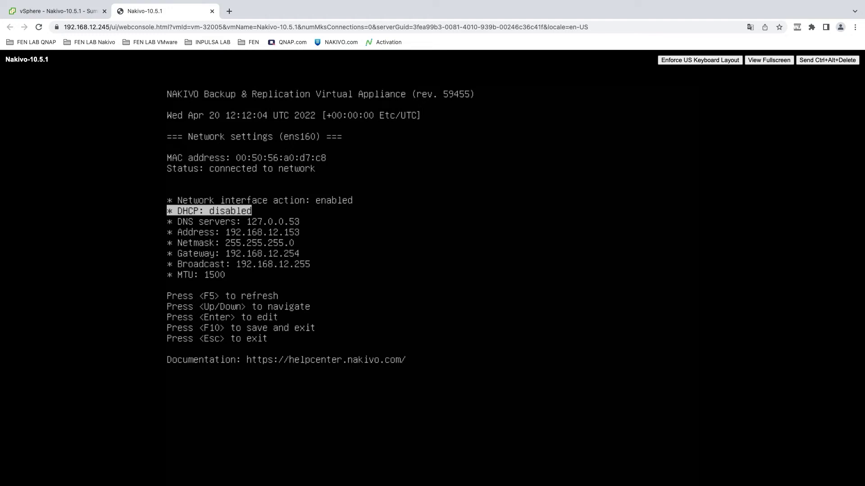
Step: Set the DNS server of network card ens160 to 192.168.12.254
key("Down")
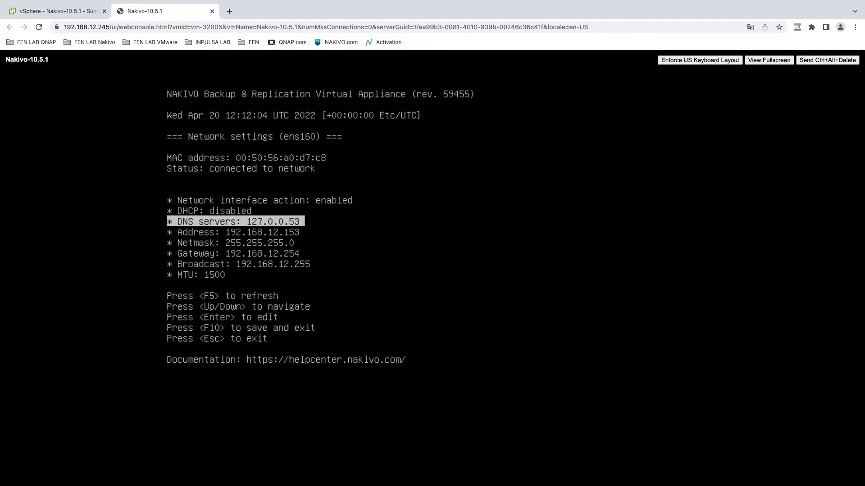
key("Return")
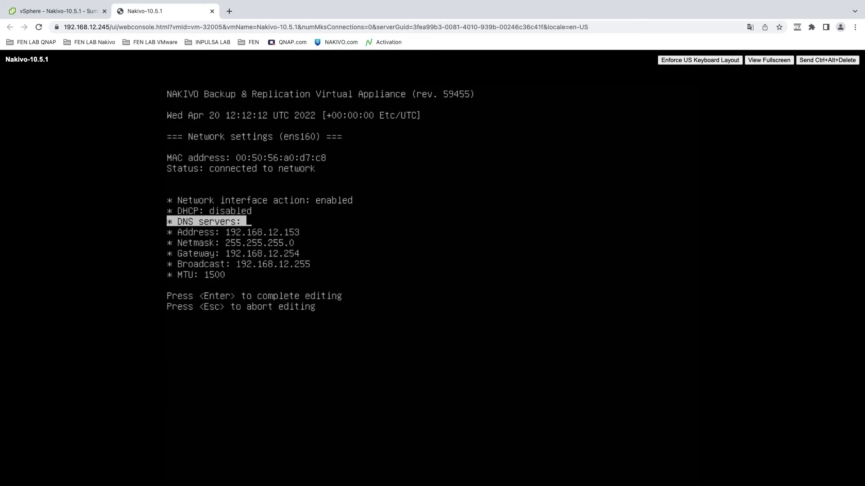
type("192.168.12.254")
key("Return")
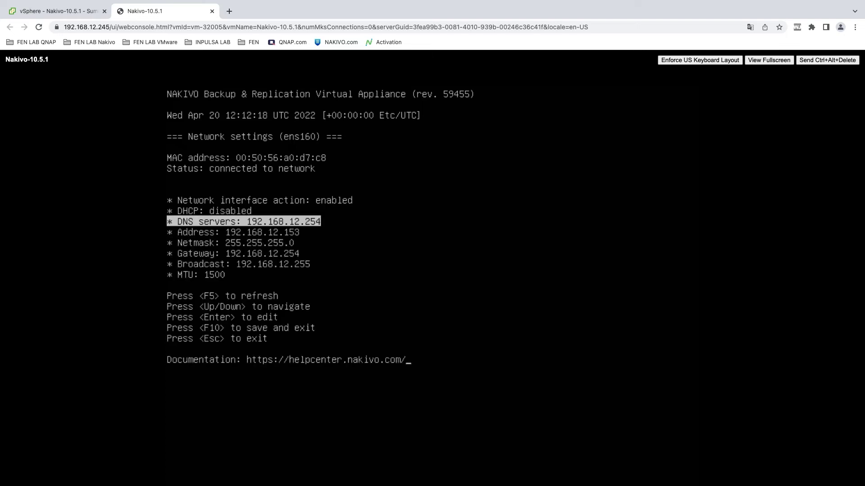
Step: Set the static IP address of network card ens160 to 192.168.12.250
key("Down")
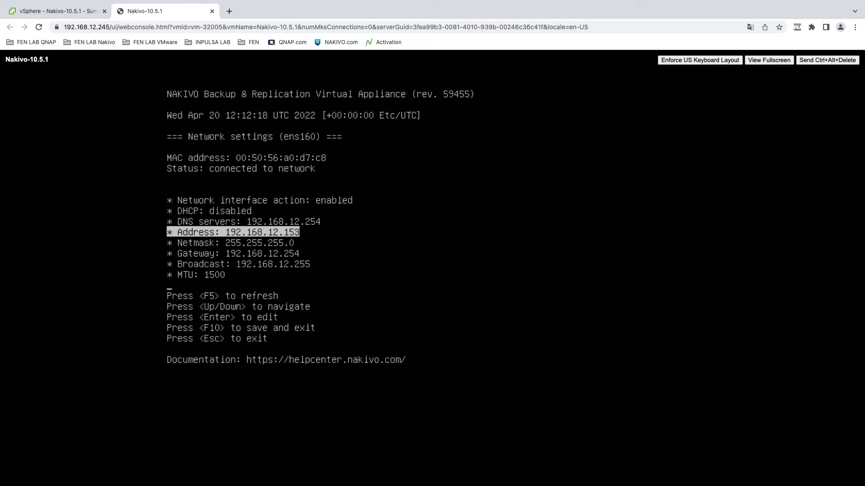
key("Return")
type("192")
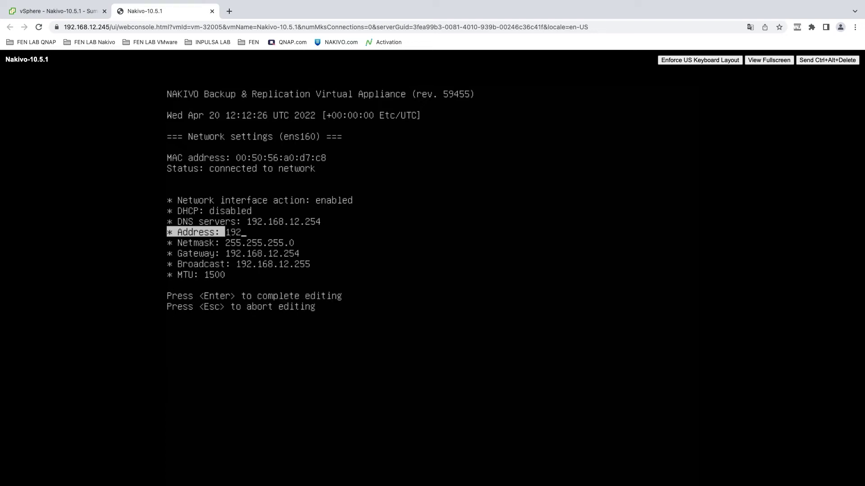
type(".168.12.250")
key("Return")
Step: Review the netmask, gateway, broadcast and MTU entries of ens160, and save the network settings, agreeing to stop any running jobs
key("Down")
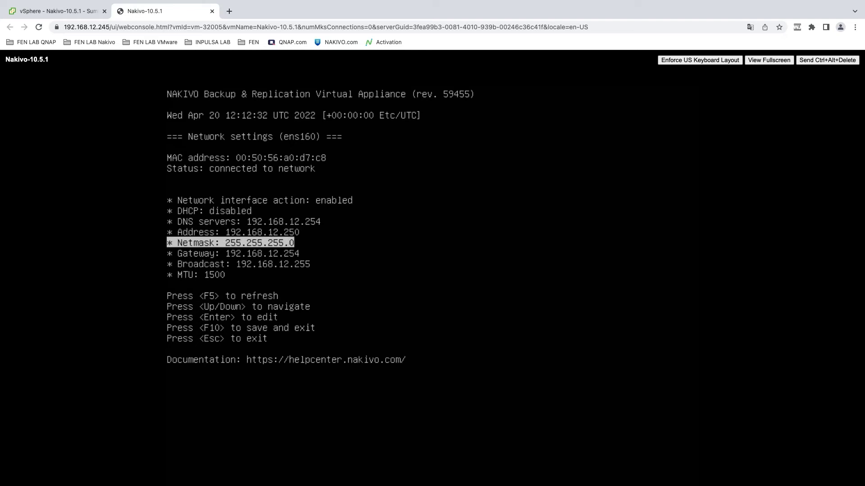
key("Down")
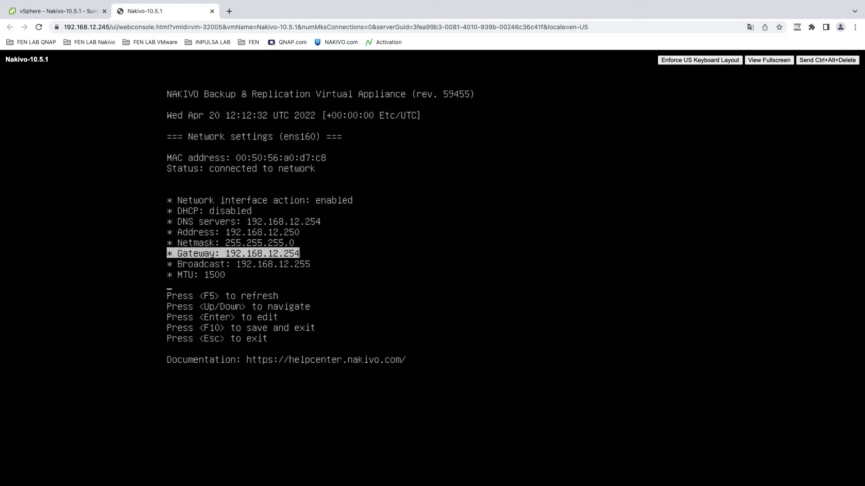
key("Down")
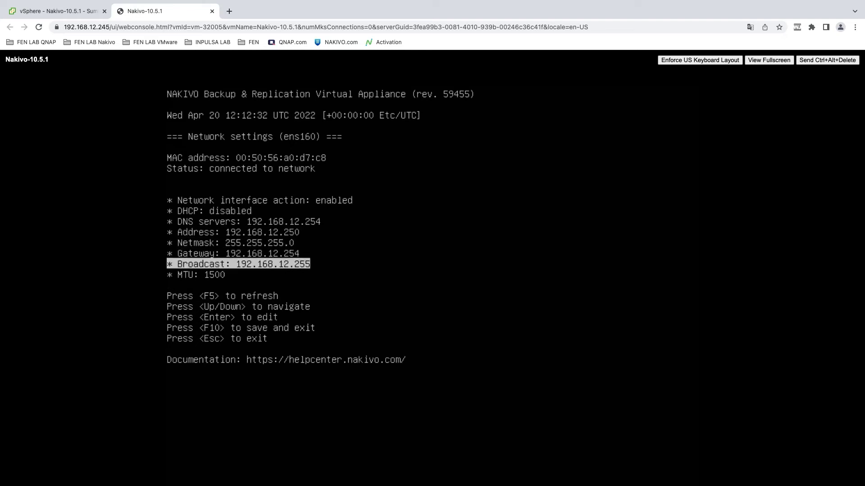
key("Down")
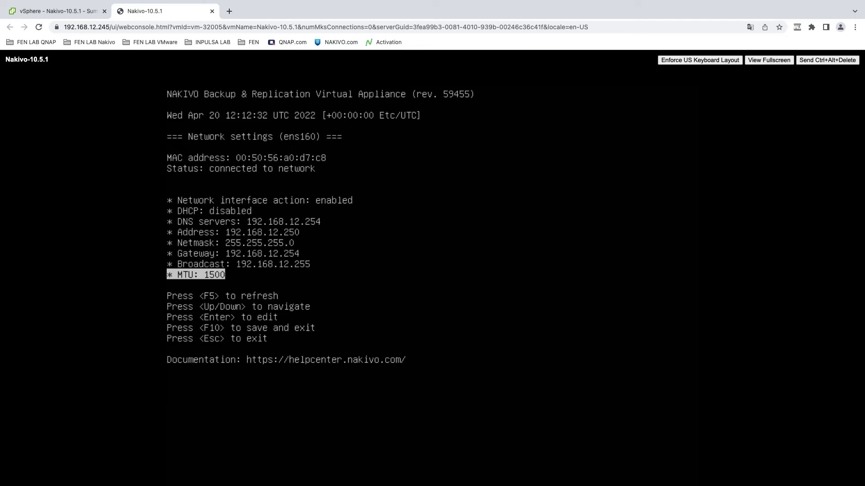
key("F10")
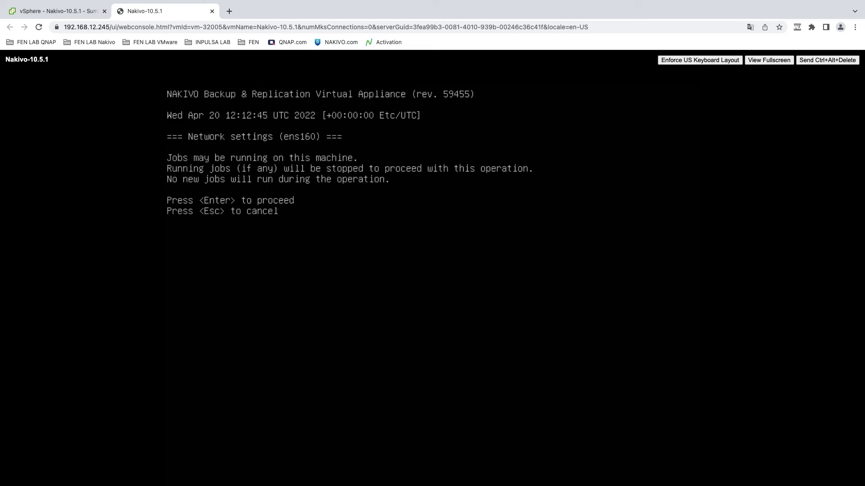
key("Return")
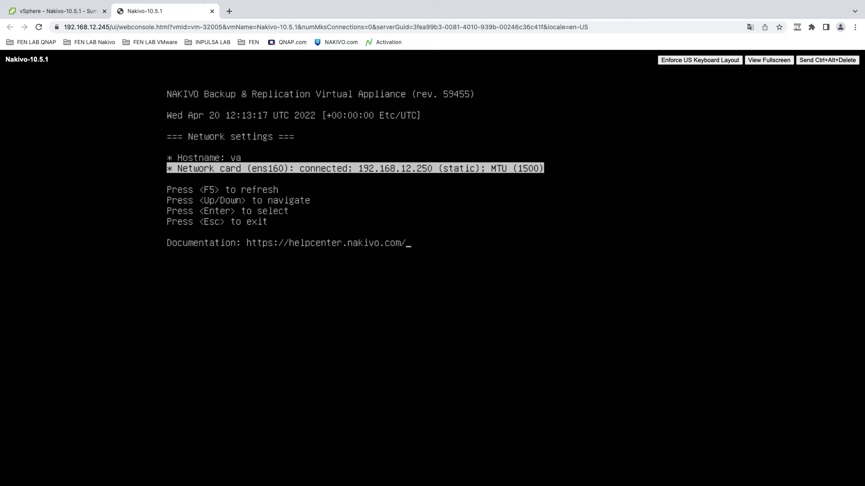
Step: Try to open the appliance's web interface at 192.168.12.250 in a new browser tab
left_click(230, 11)
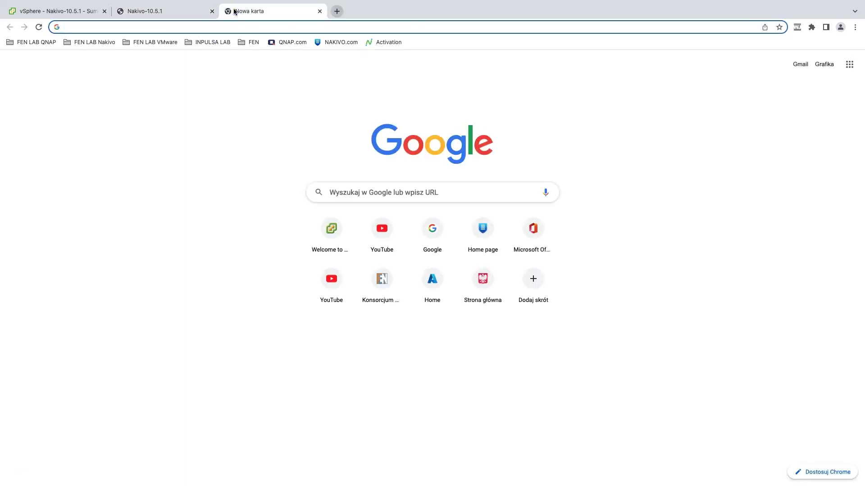
type("192.168")
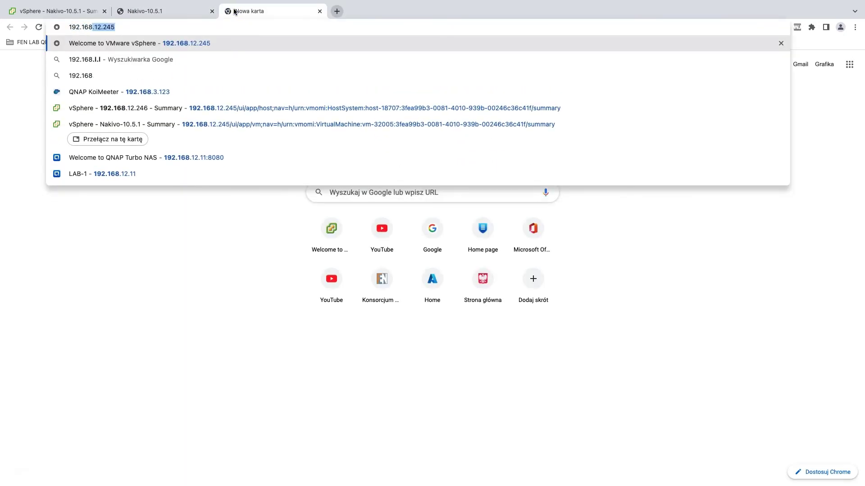
type(".12.250")
key("Return")
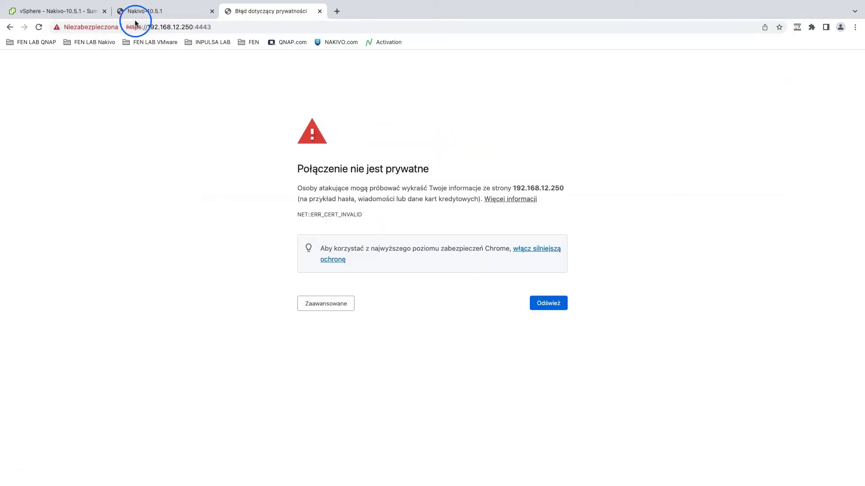
Step: Examine the port in the page address, the site's security information and the advanced details of the privacy warning
left_click(221, 27)
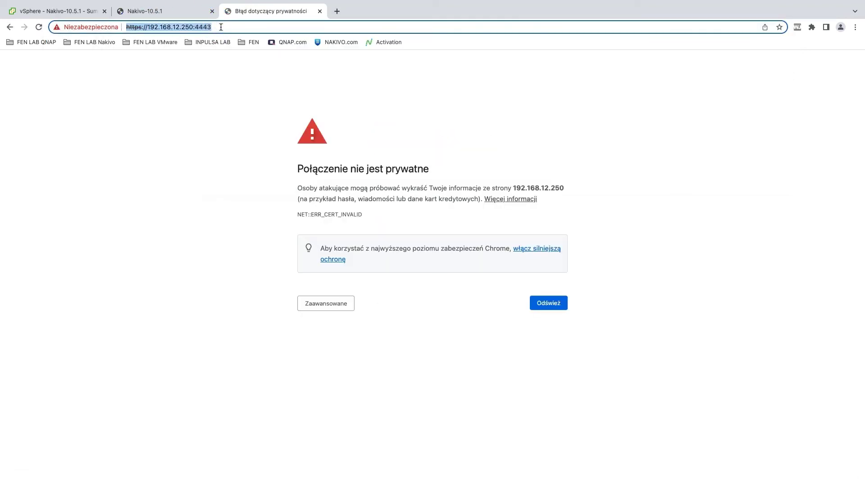
left_click(221, 27)
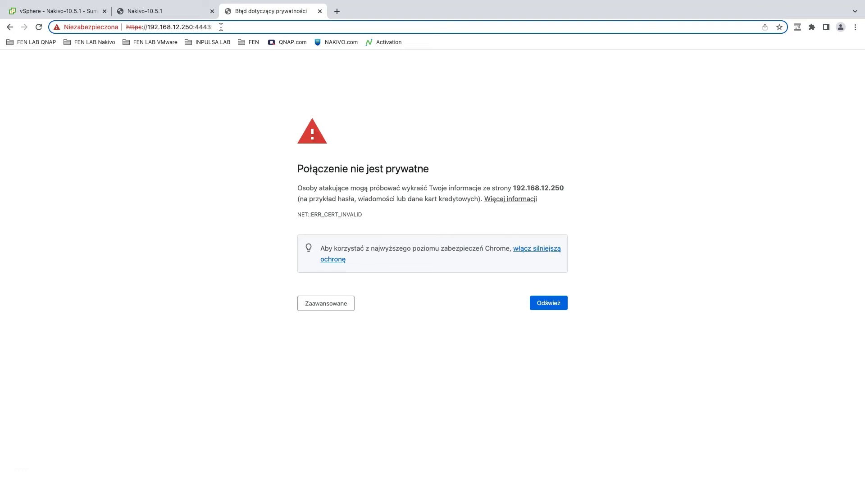
left_click(236, 27)
left_click(363, 85)
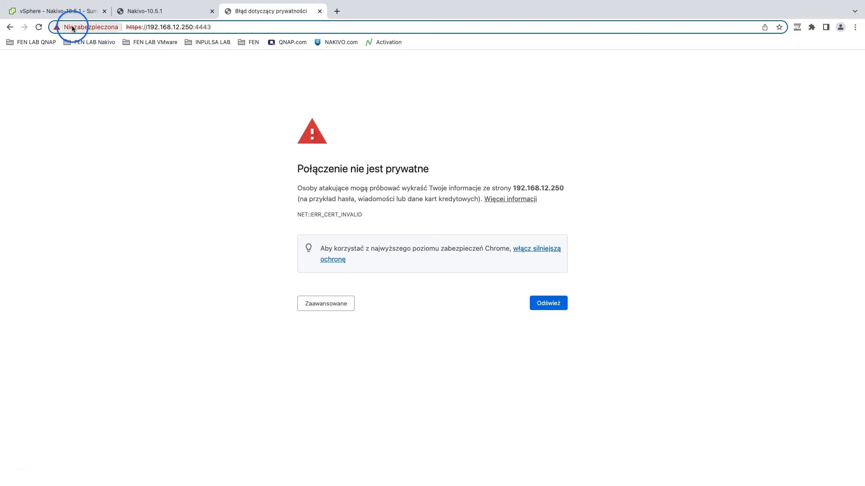
left_click(58, 28)
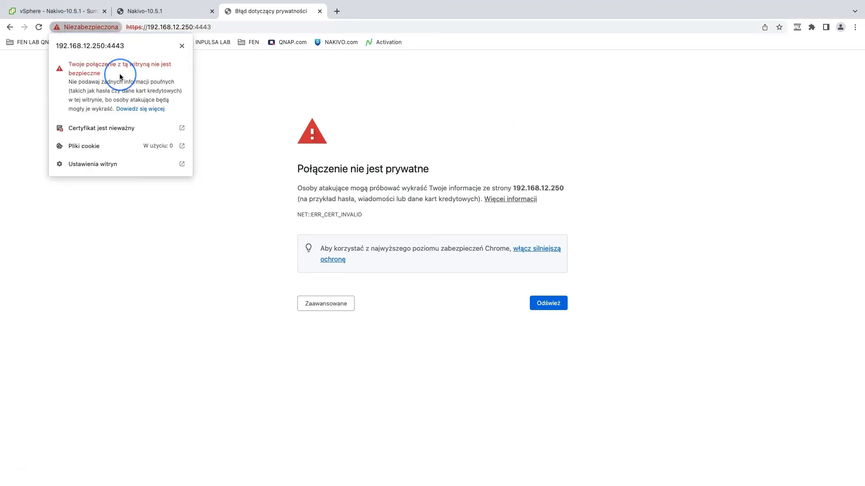
left_click(405, 85)
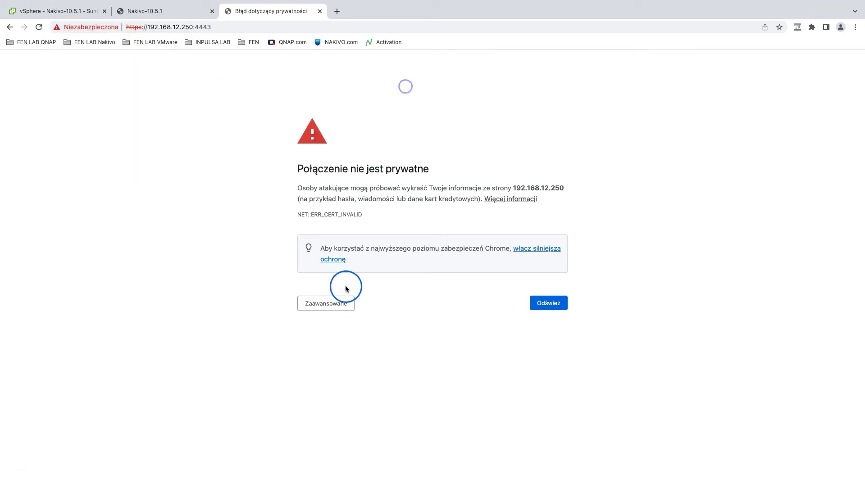
left_click(325, 304)
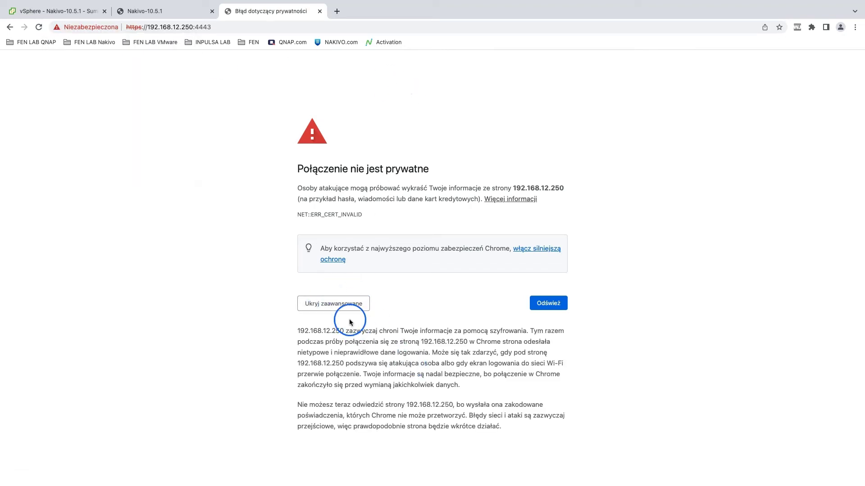
left_click(341, 303)
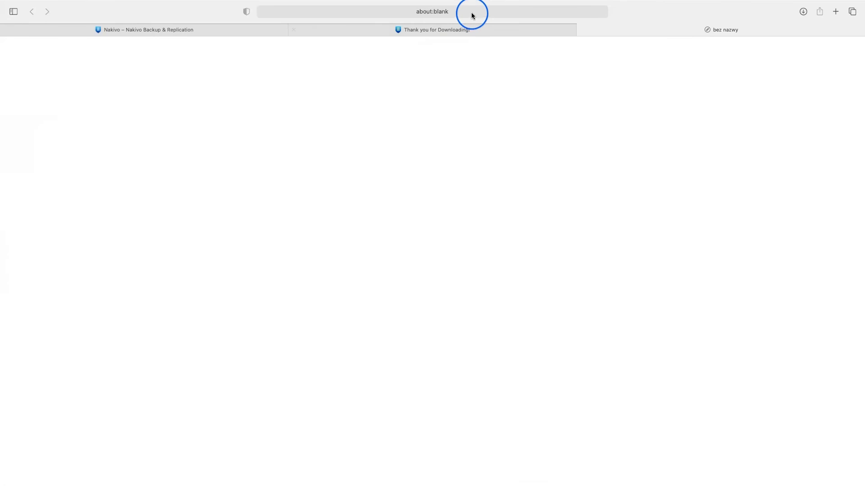
Step: Switch to Safari, open 192.168.12.250 and visit the site despite the privacy warning to reach NAKIVO's account creation page
left_click(472, 15)
type("192.168.12.25")
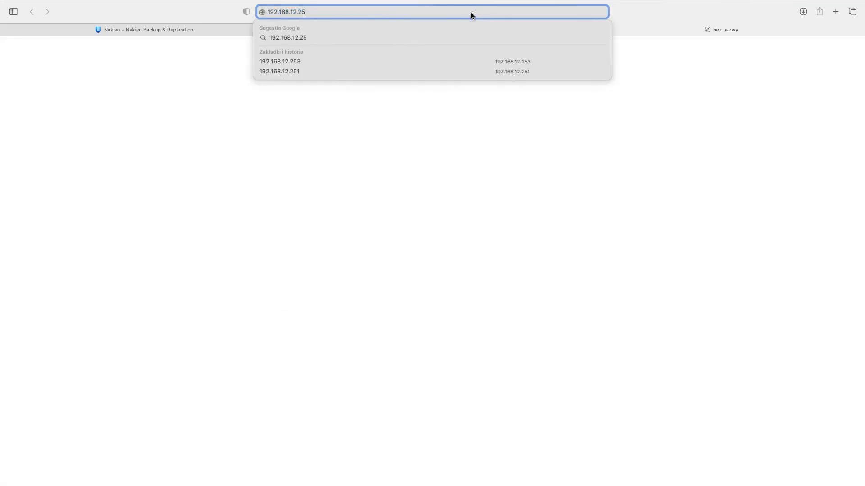
type("0")
key("Return")
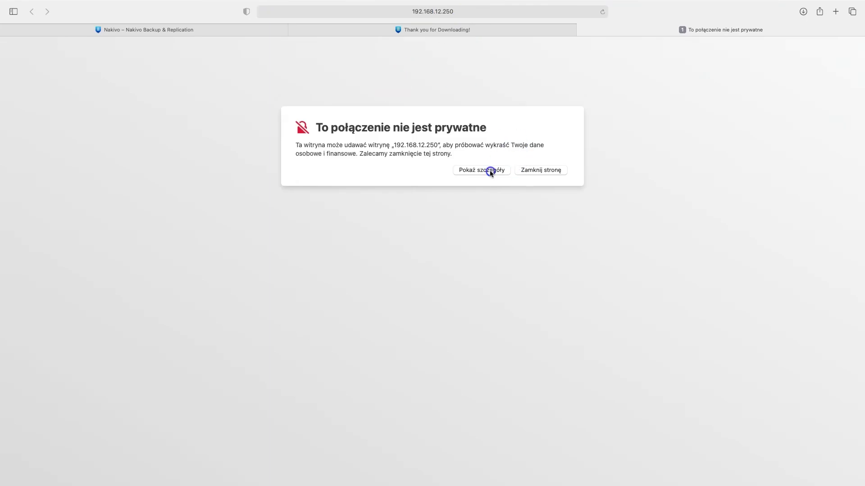
left_click(490, 171)
left_click(320, 233)
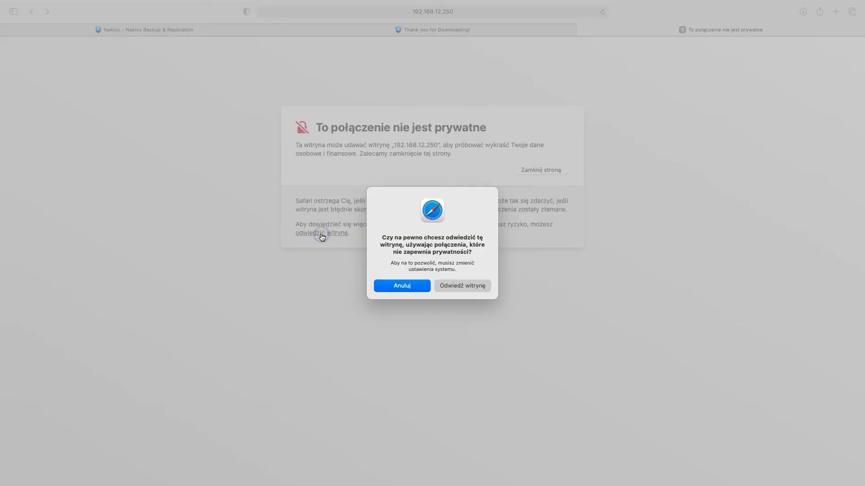
left_click(452, 291)
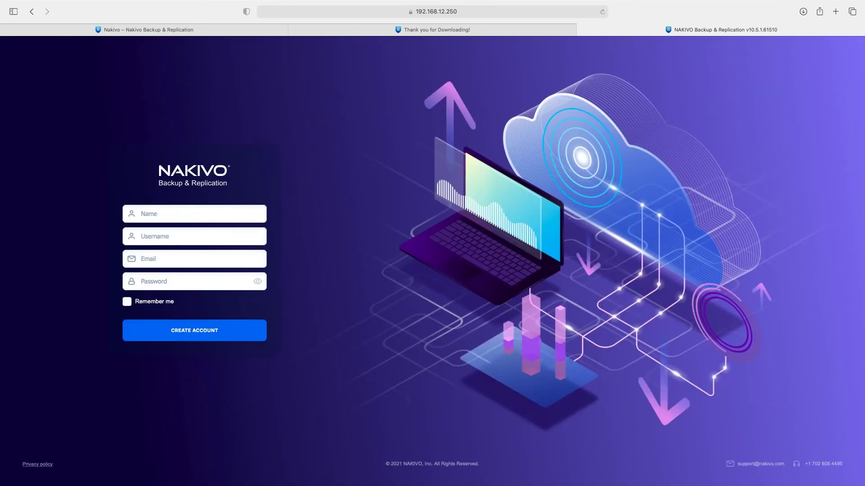
left_click(288, 340)
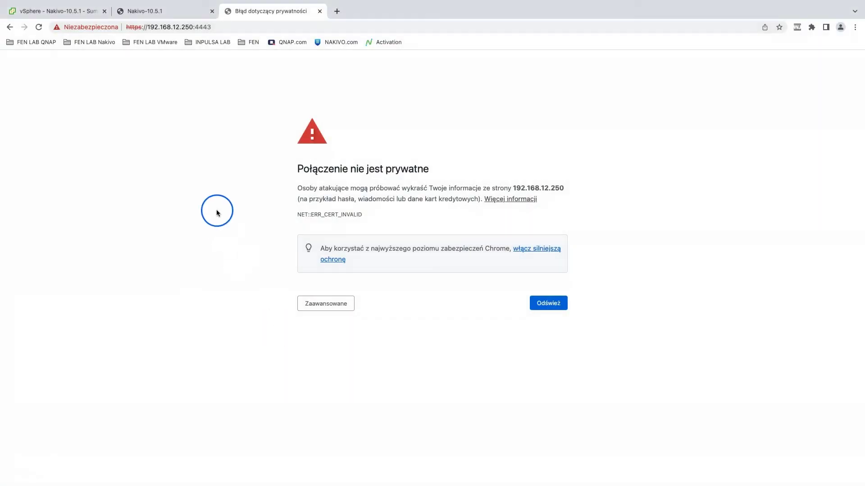
Step: Switch back to Chrome and relaunch the Nakivo-10.5.1 web console from its vSphere summary
left_click(168, 13)
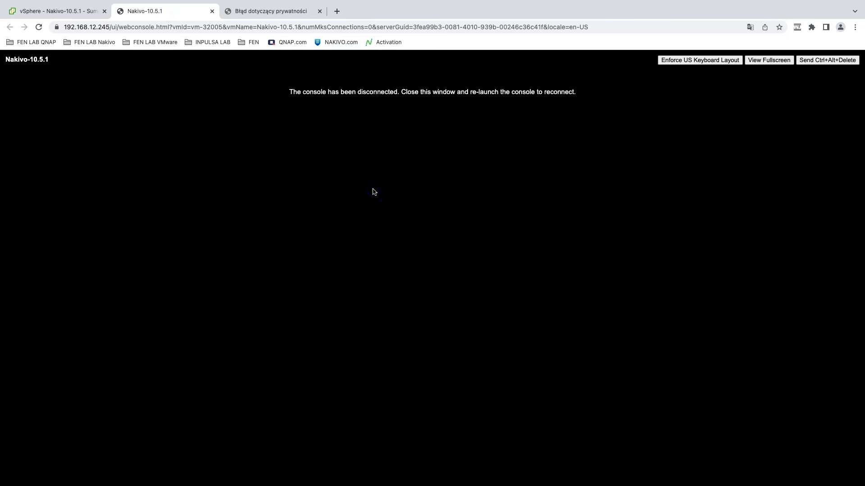
left_click(356, 187)
left_click(63, 11)
left_click(232, 218)
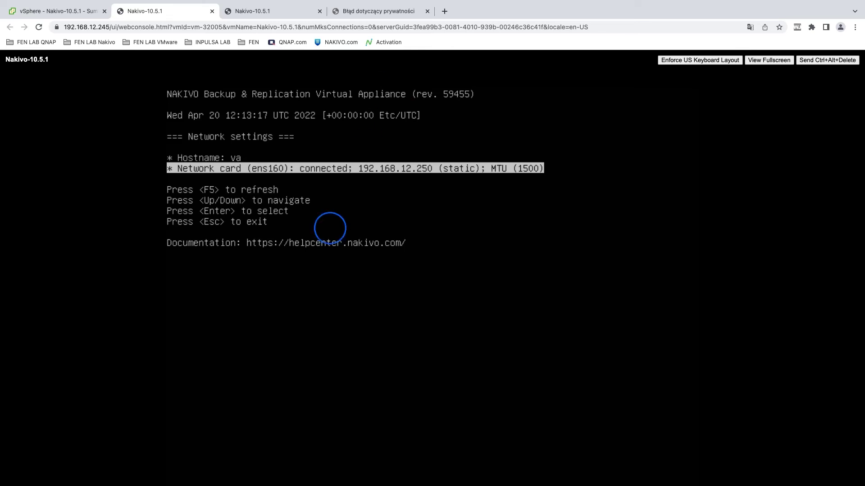
Step: Leave the network settings and open the SSH service settings within the appliance's security settings
key("Escape")
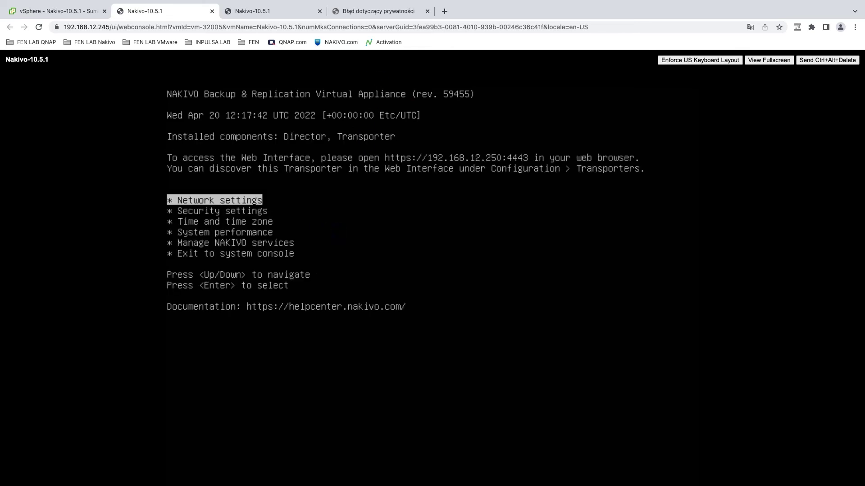
key("Down")
key("Return")
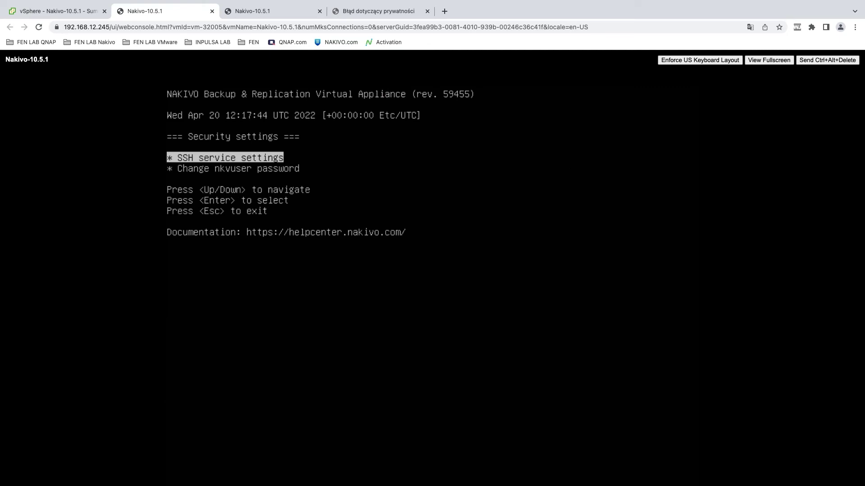
key("Return")
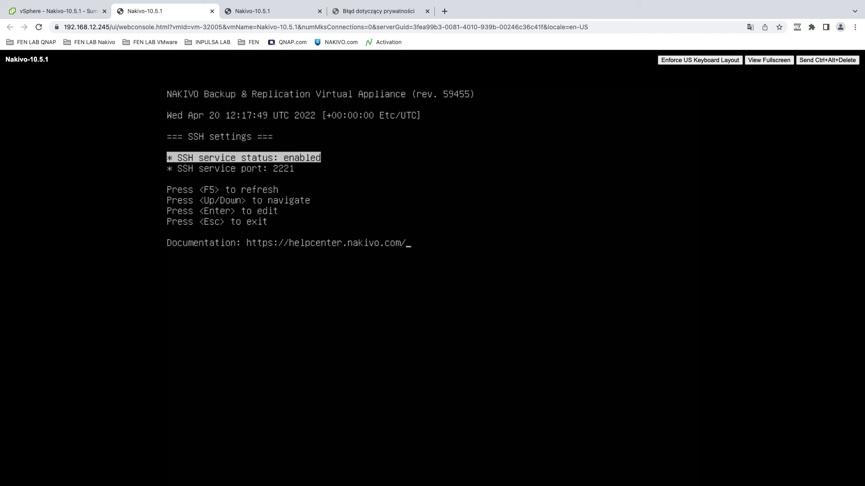